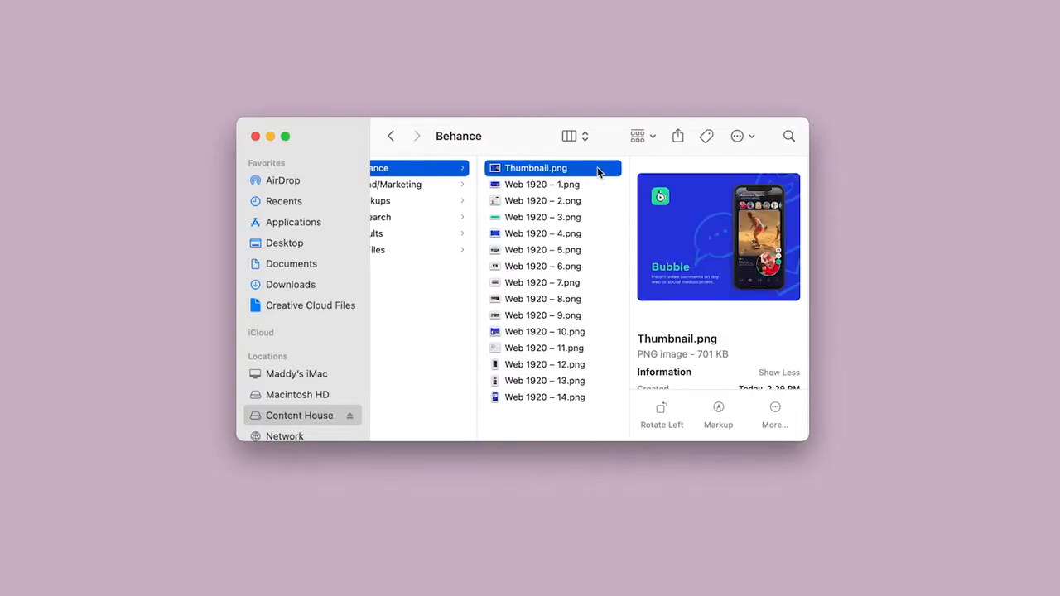
Look through the exported case study images in the Behance folder, from Thumbnail.png to Web 1920 – 14.png.
key(Down)
key(Down)
key(Down)
key(Down)
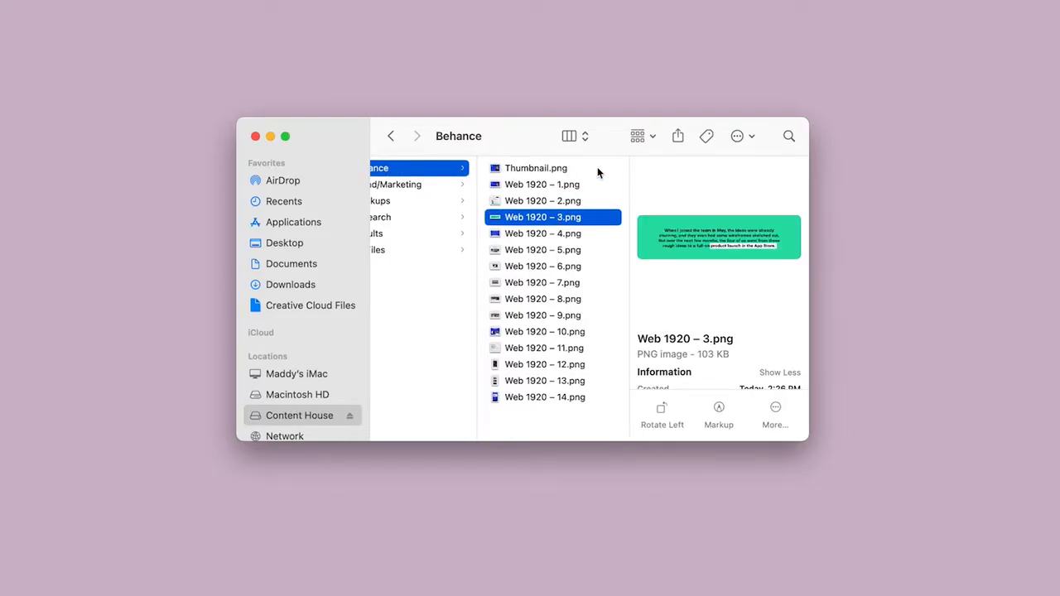
key(Down)
key(Down)
key(Down)
key(Down)
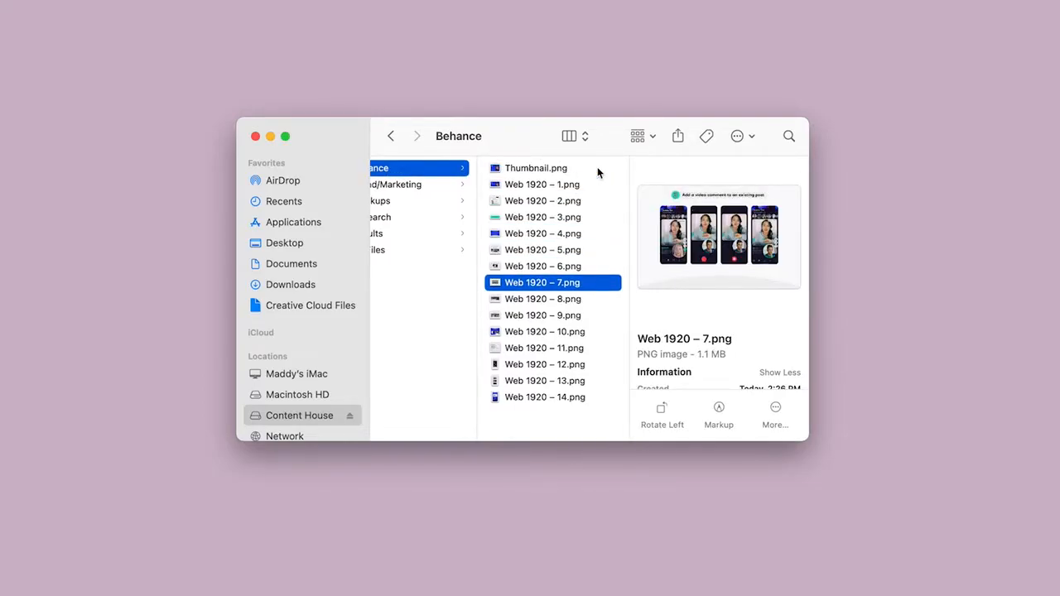
key(Down)
key(Down)
key(Down)
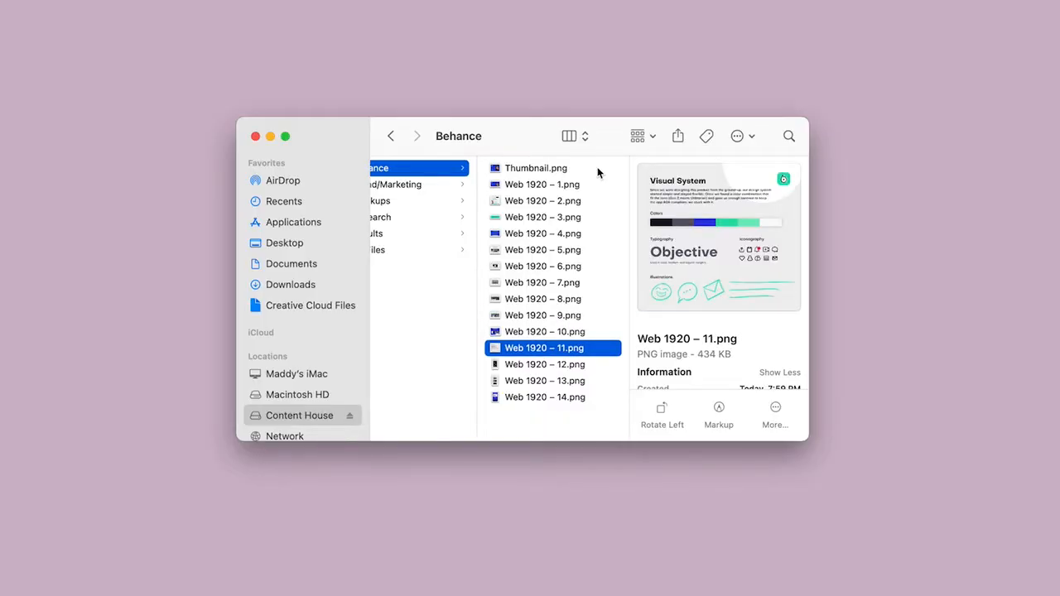
key(Down)
key(Down)
key(Down)
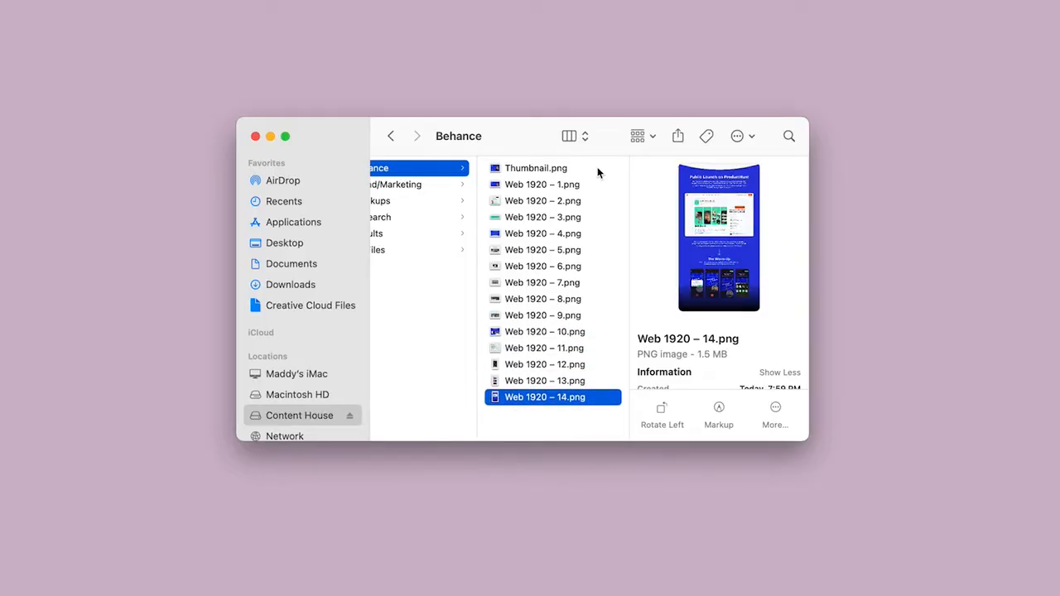
Switch to the Behance profile in the browser and start a new Project to share as a complete case study.
click(614, 68)
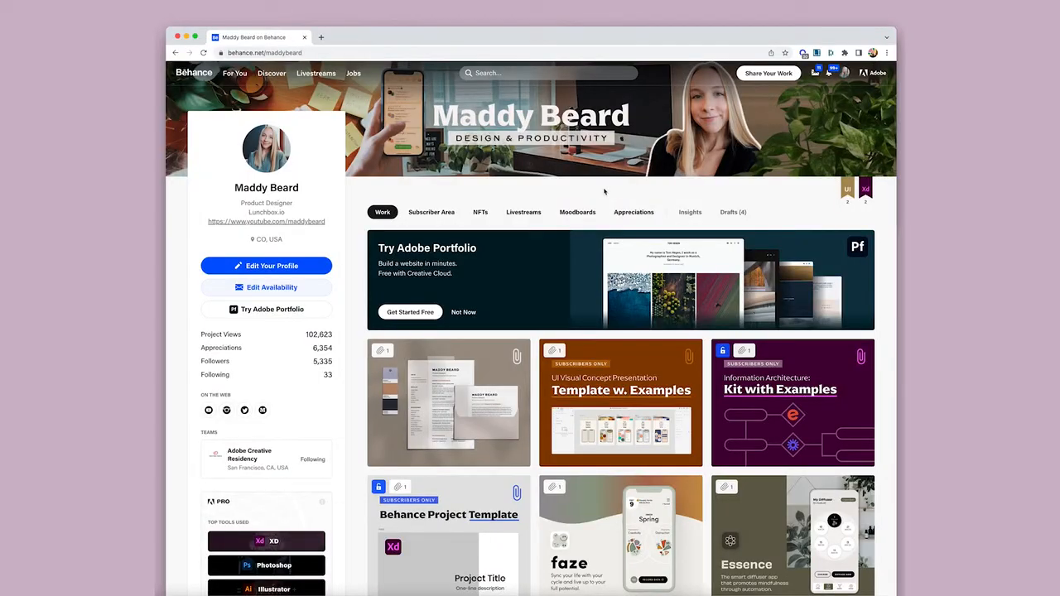
click(770, 73)
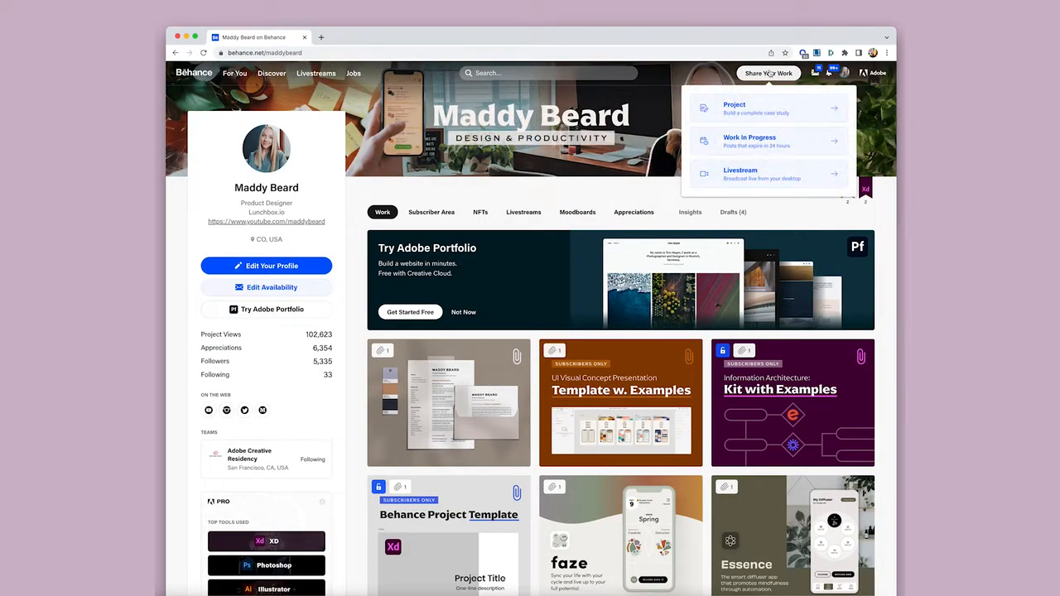
click(795, 106)
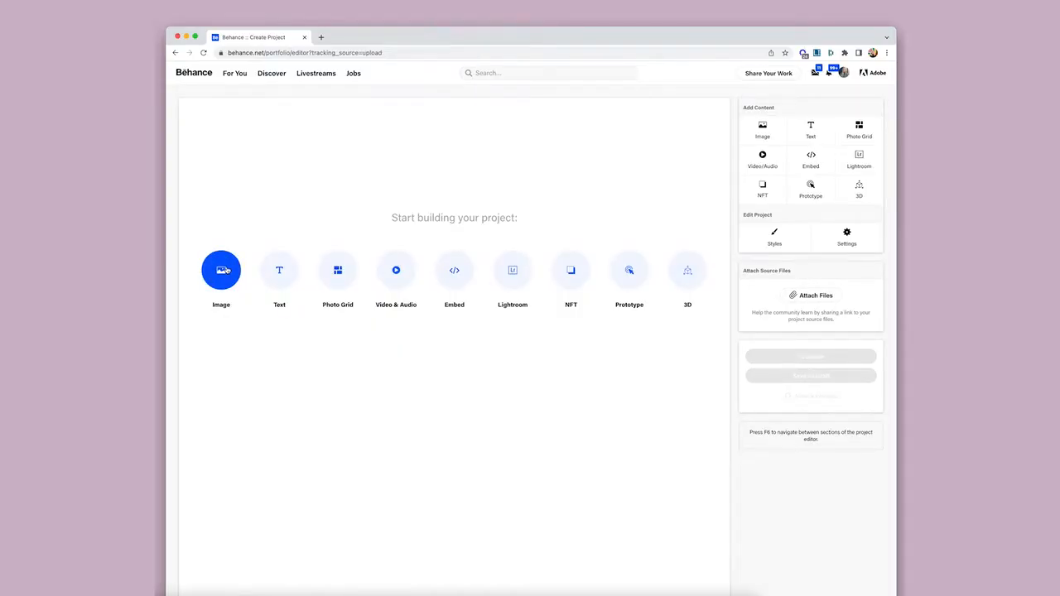
Upload the images Web 1920 – 1.png through Web 1920 – 14.png from the Behance folder into the project.
click(221, 270)
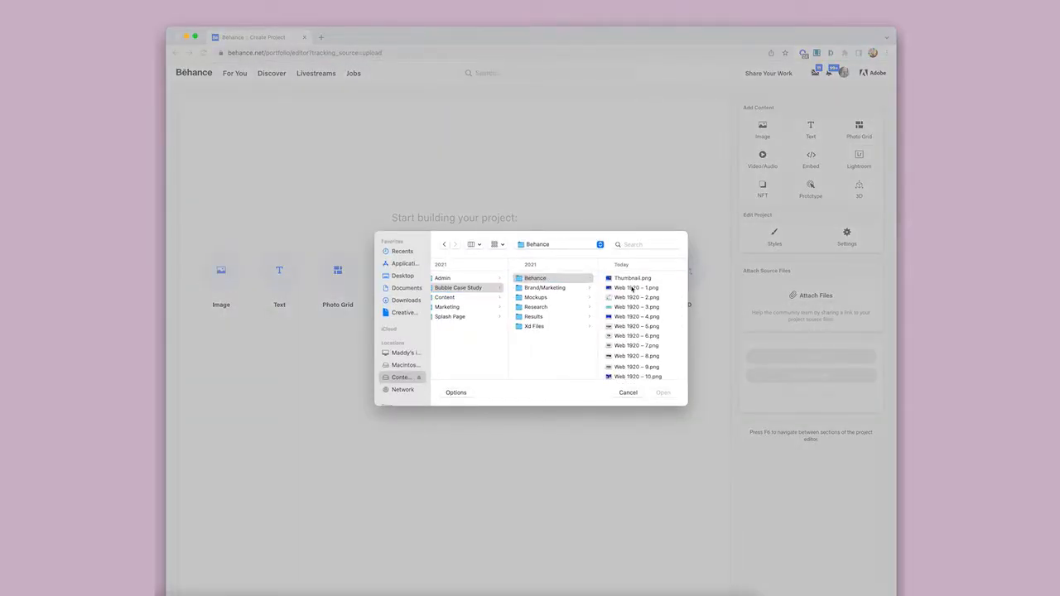
click(632, 289)
scroll(538, 360, down, 3)
shift+click(538, 370)
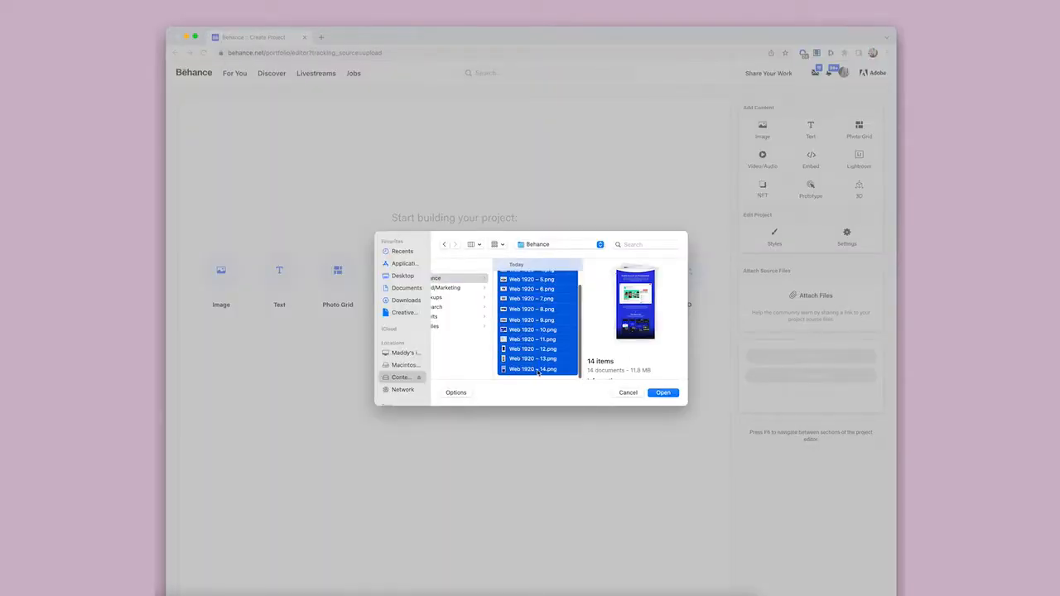
click(661, 393)
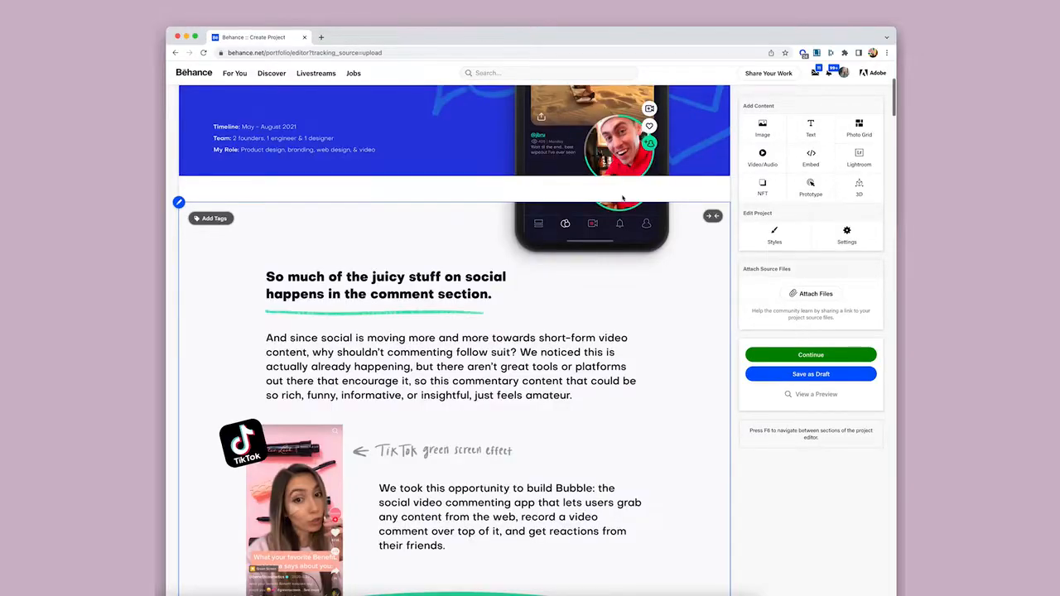
Set the project's content spacing to 0 px in the project styles and save the change.
scroll(580, 265, down, 5)
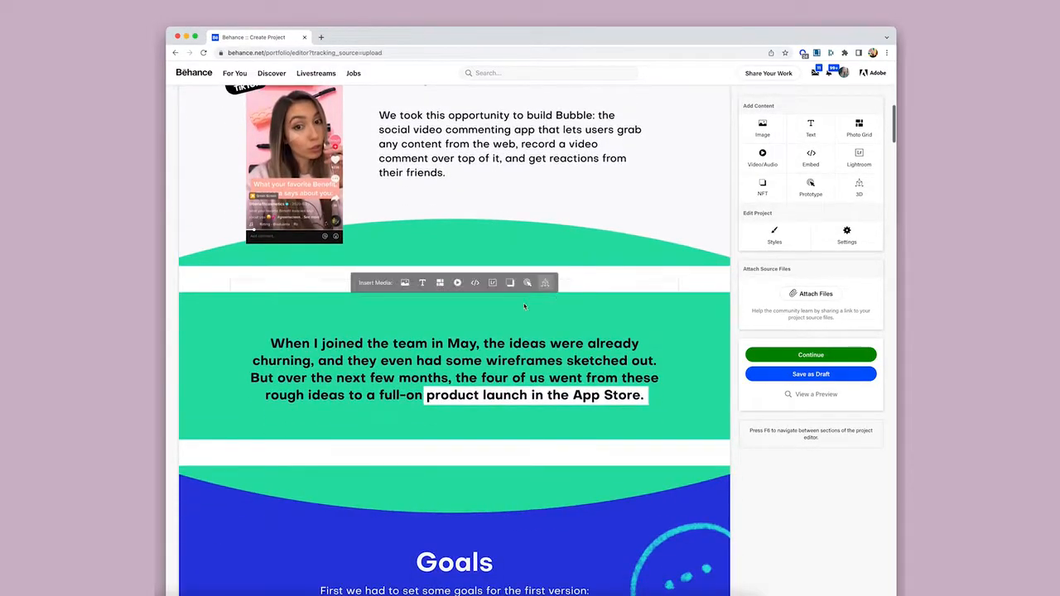
click(797, 239)
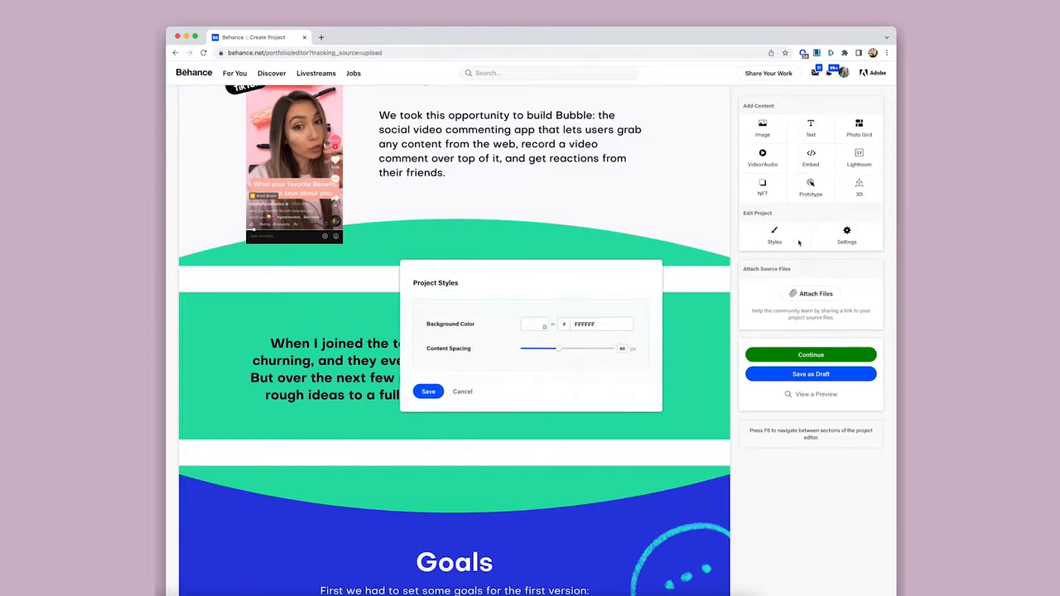
drag(560, 351, 509, 352)
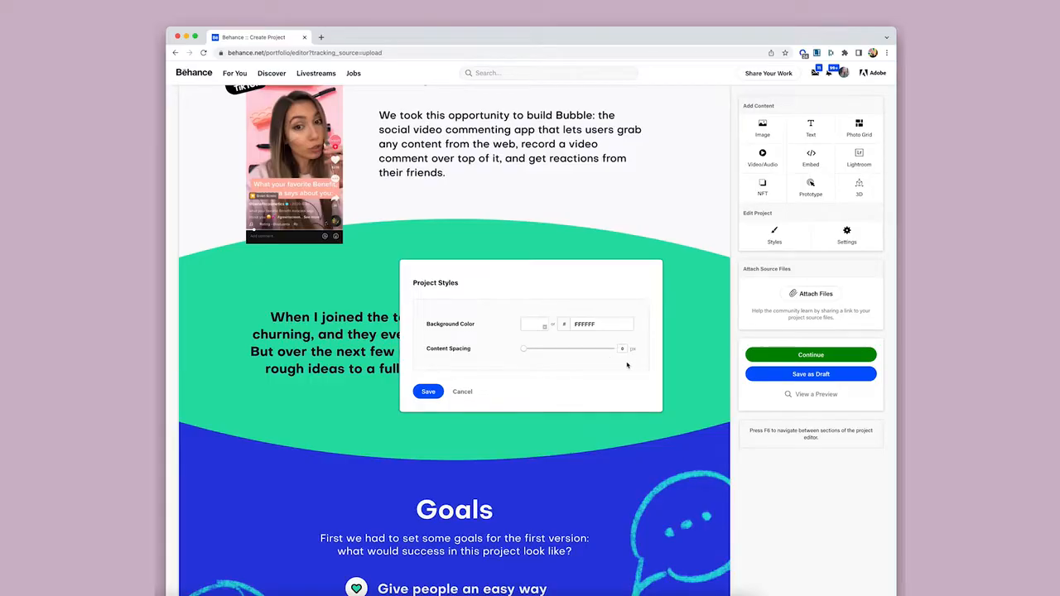
click(428, 392)
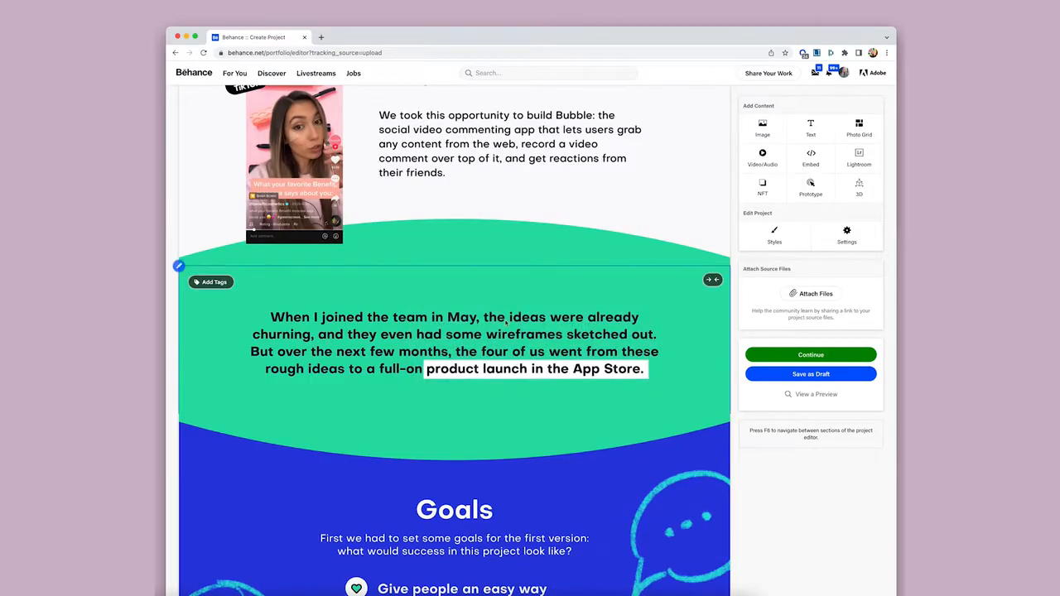
Reorder the project content so the green "When I joined the team in May" image sits directly above the blue Goals image, and save the order.
scroll(512, 313, up, 10)
scroll(512, 313, down, 10)
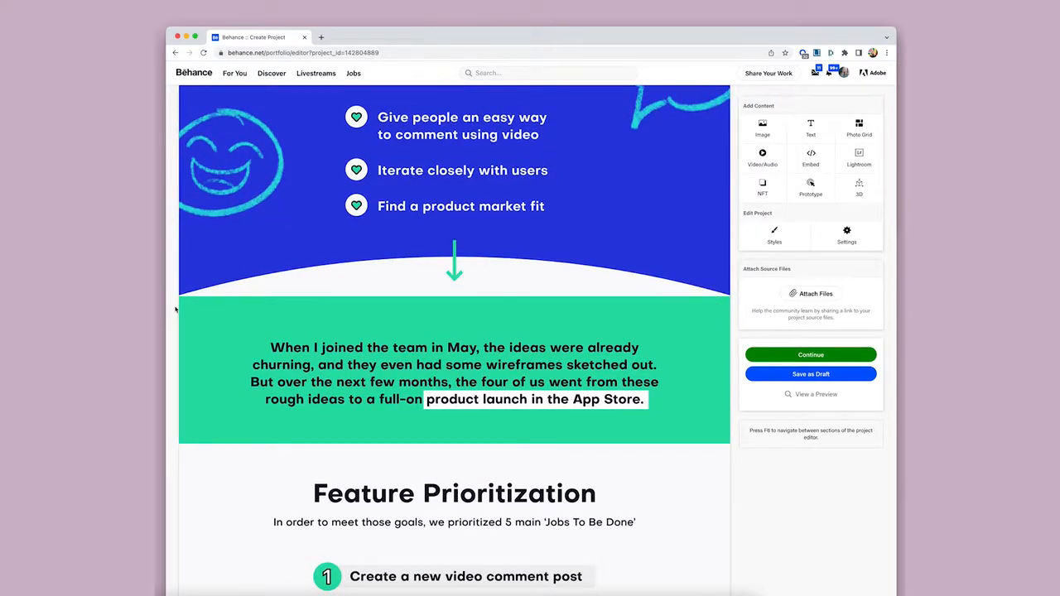
click(179, 297)
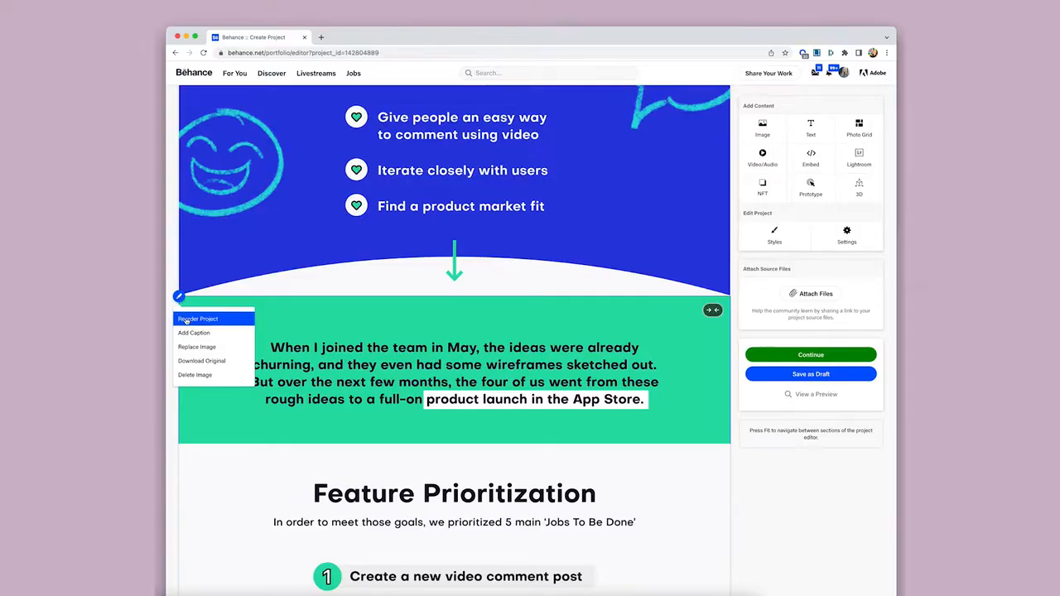
click(192, 320)
drag(433, 330, 434, 301)
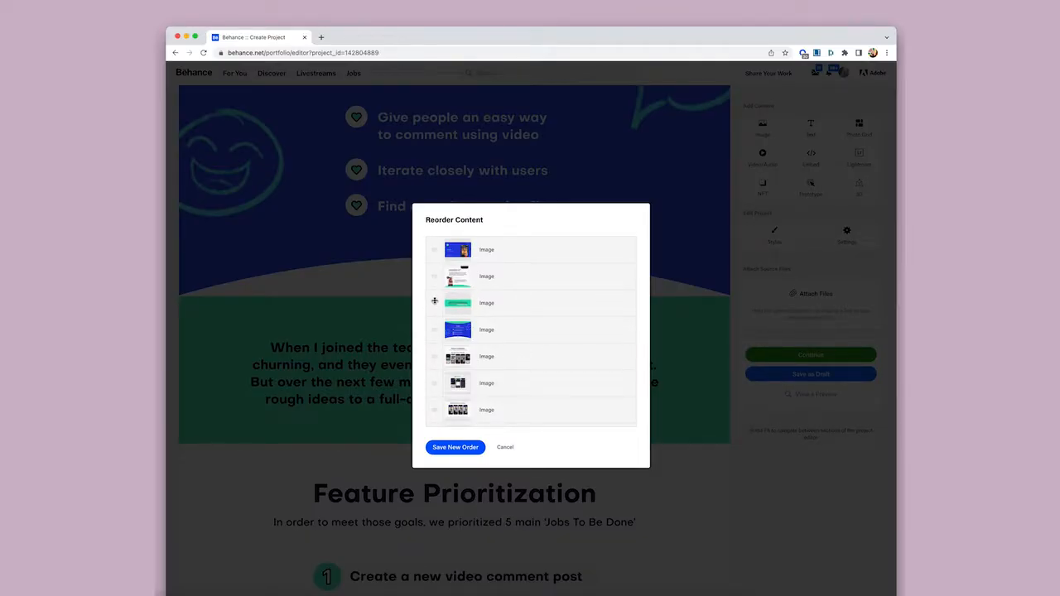
click(464, 450)
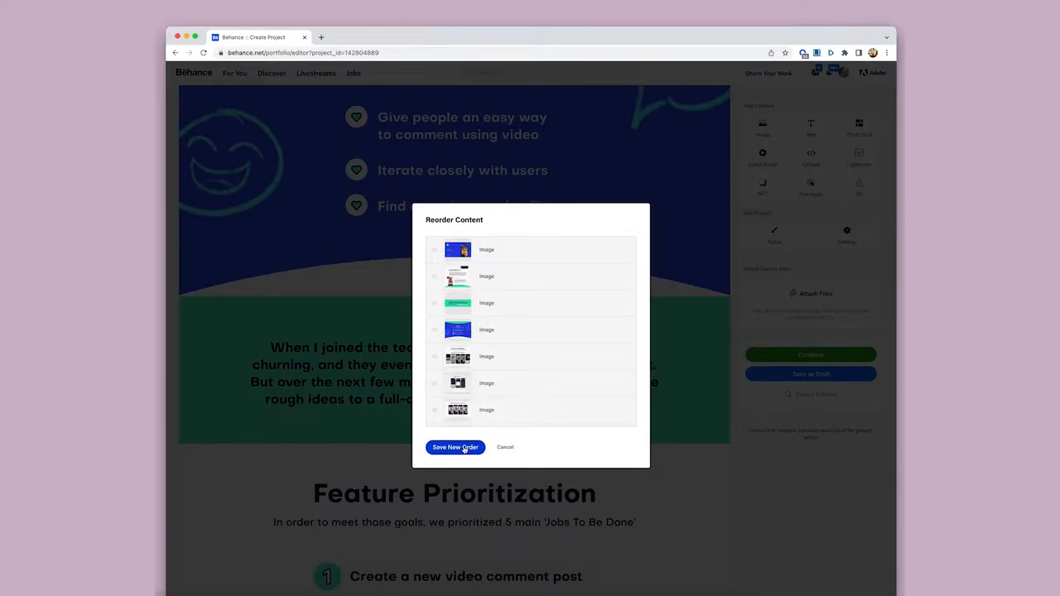
scroll(572, 391, down, 1)
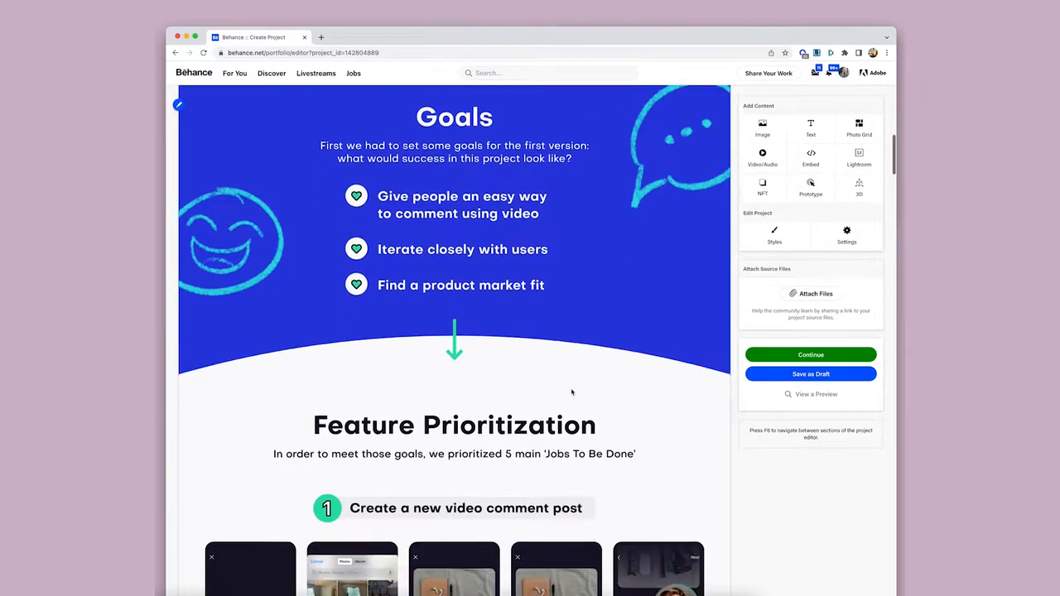
scroll(571, 392, down, 15)
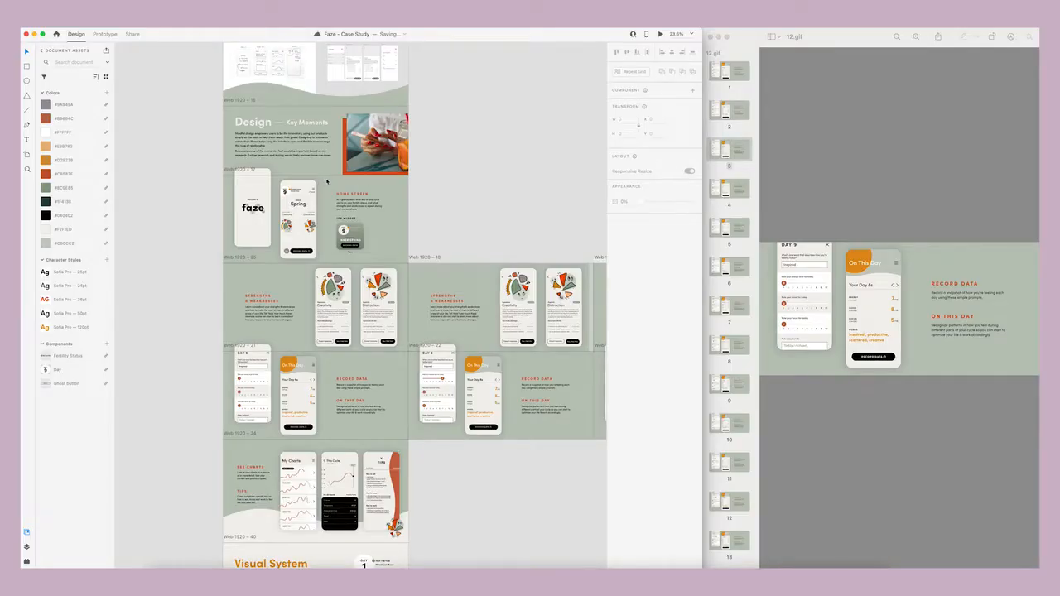
In the Faze case study in Adobe XD, match the fill of the Key Moments, Home Screen and See Charts artboards to the green of 12.gif.
click(229, 170)
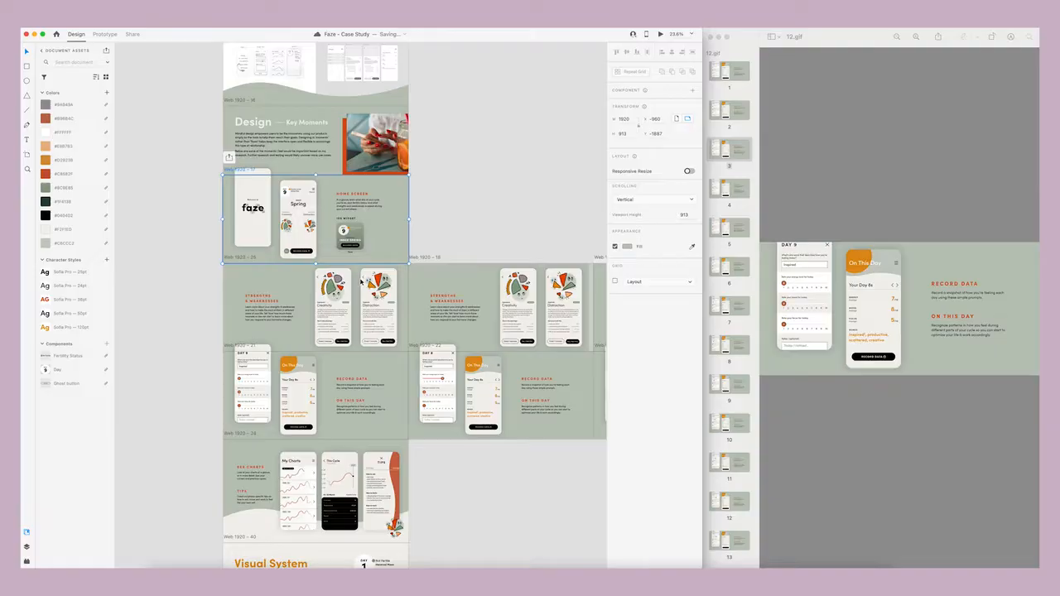
shift+click(231, 435)
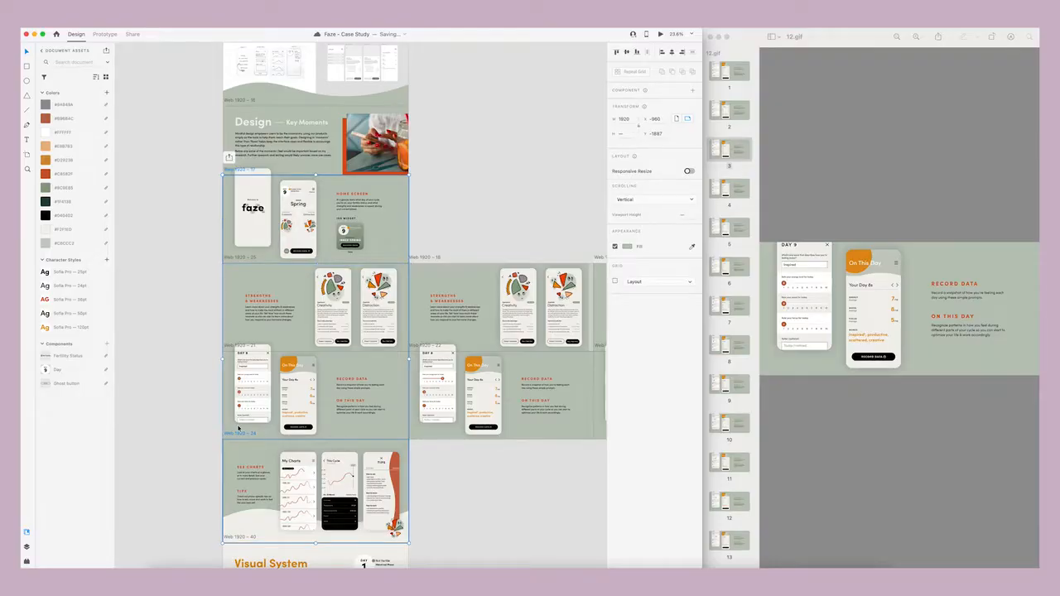
shift+click(246, 101)
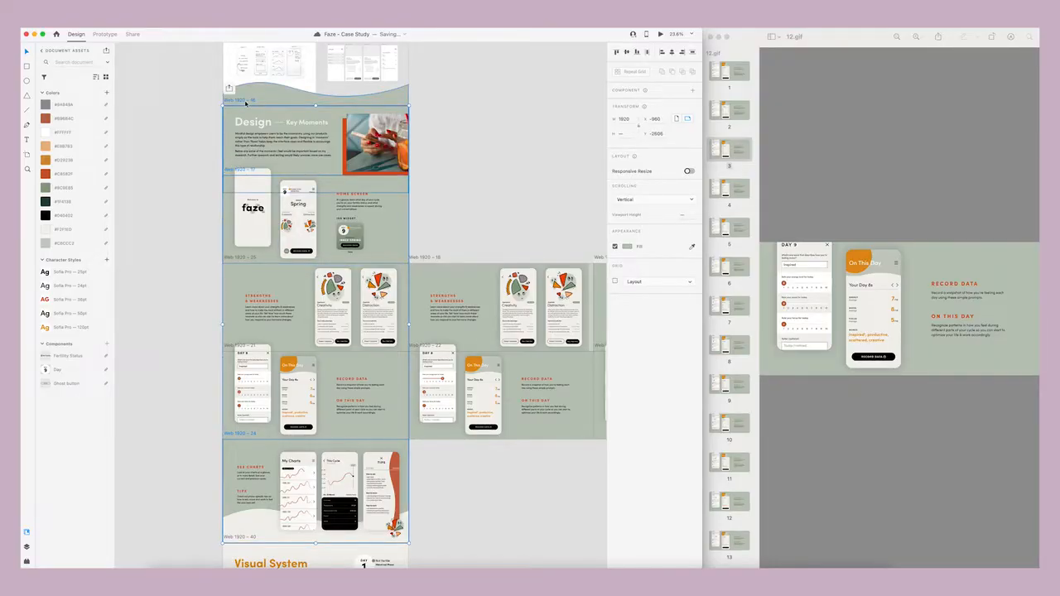
click(691, 247)
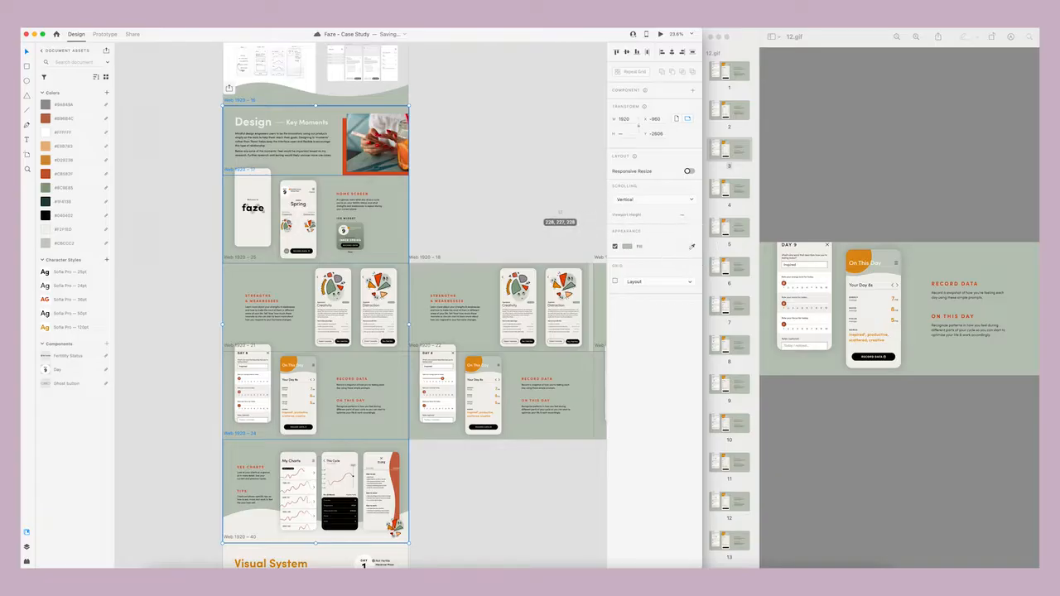
click(958, 279)
click(554, 118)
click(291, 98)
click(483, 202)
scroll(277, 280, up, 5)
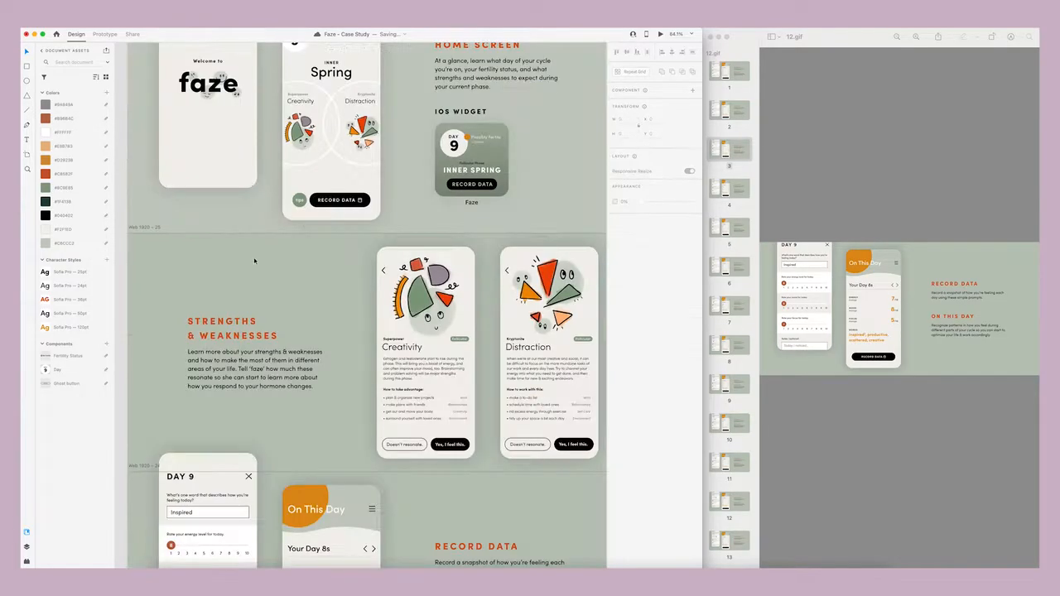
Switch to the published Cycle-Syncing-App project on Behance and examine the green backgrounds across its Design — Key Moments section.
scroll(250, 269, down, 5)
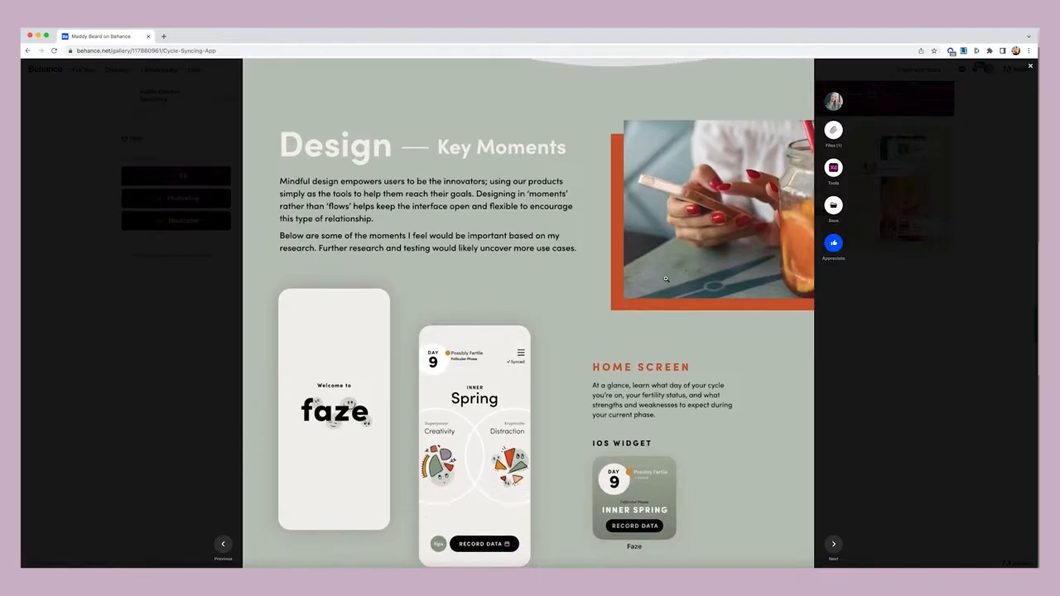
scroll(666, 279, down, 4)
scroll(665, 279, down, 5)
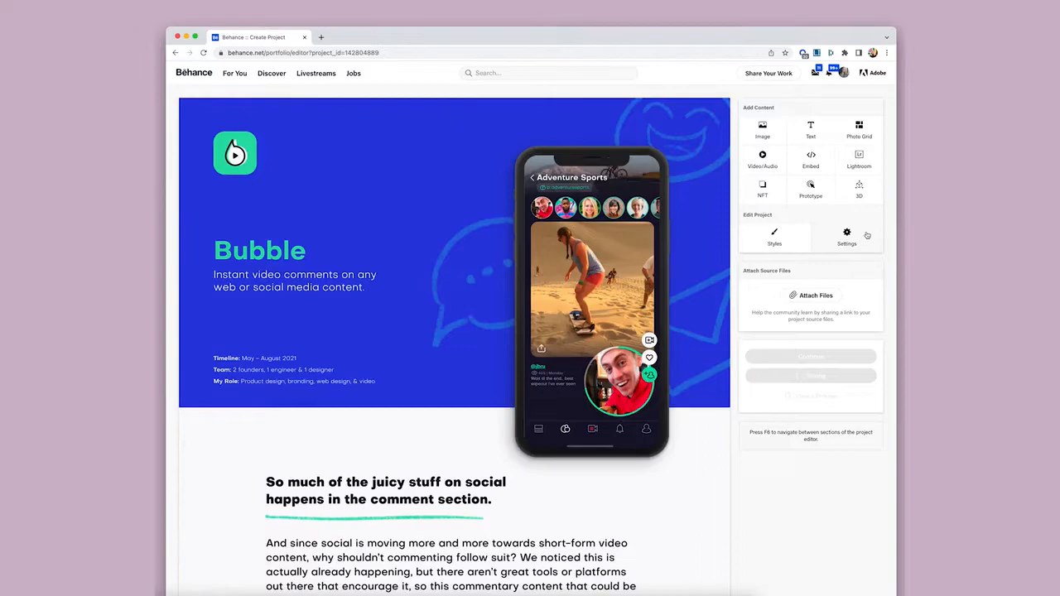
In the Bubble project's settings on Behance, replace the cover image with Thumbnail.png and apply the crop.
click(867, 235)
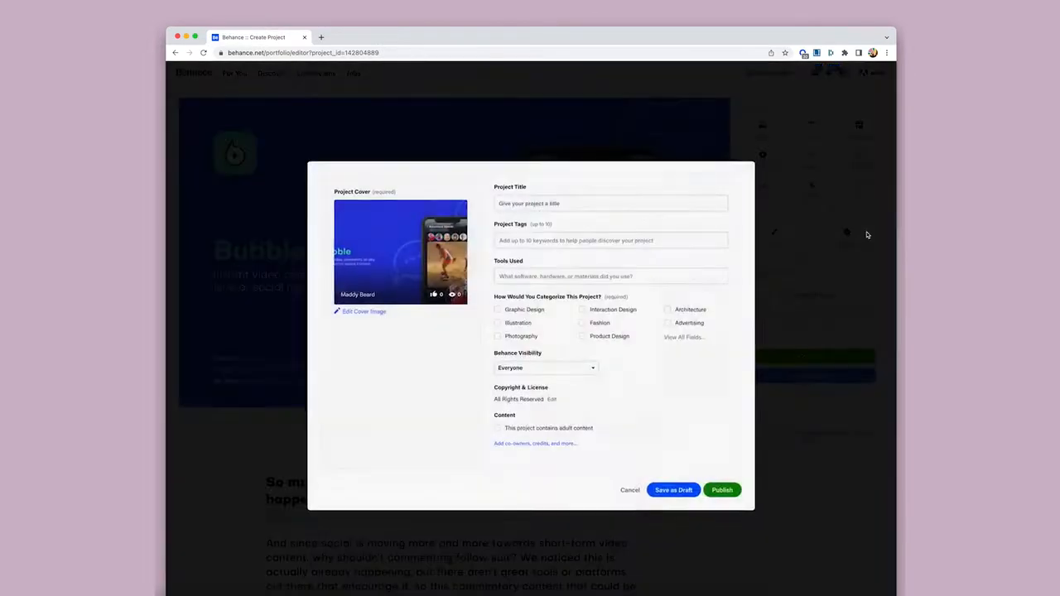
click(361, 311)
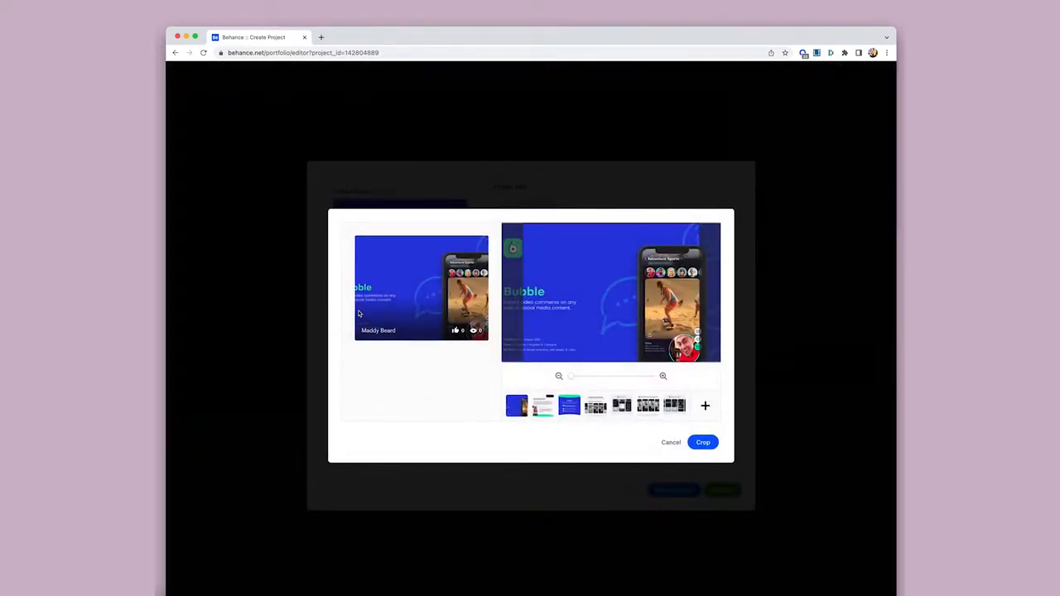
click(703, 404)
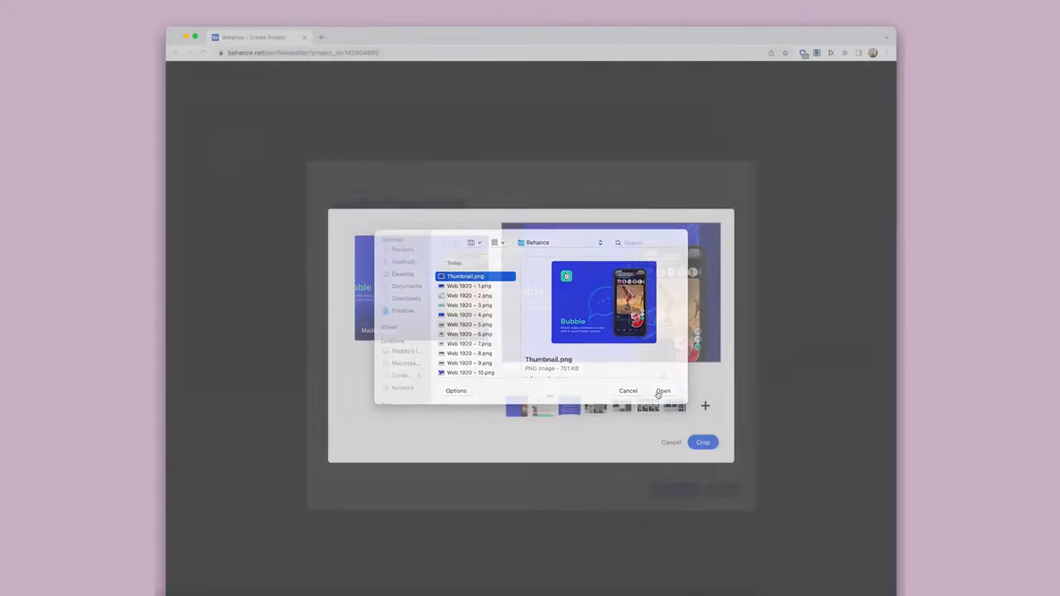
click(664, 392)
click(703, 443)
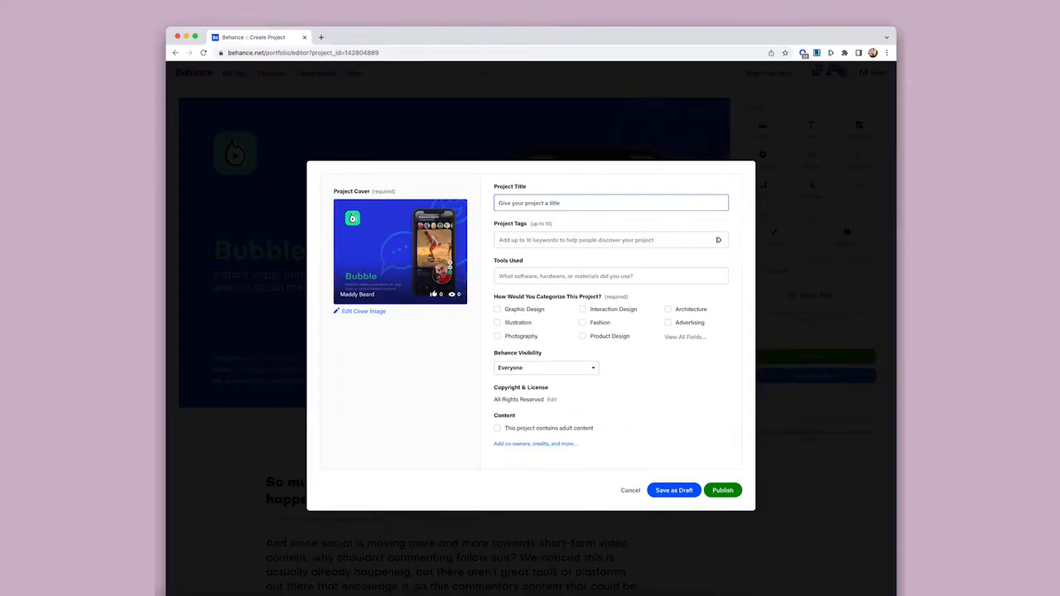
Title the project "Video Commenting App: Bubble".
text(ideo Commenting App: Bubble)
key(Tab)
Add the project tags ui design, ux design, ui/ux, product design, app design, adobe xd, mobile app, social media app and startup.
text(ui desi)
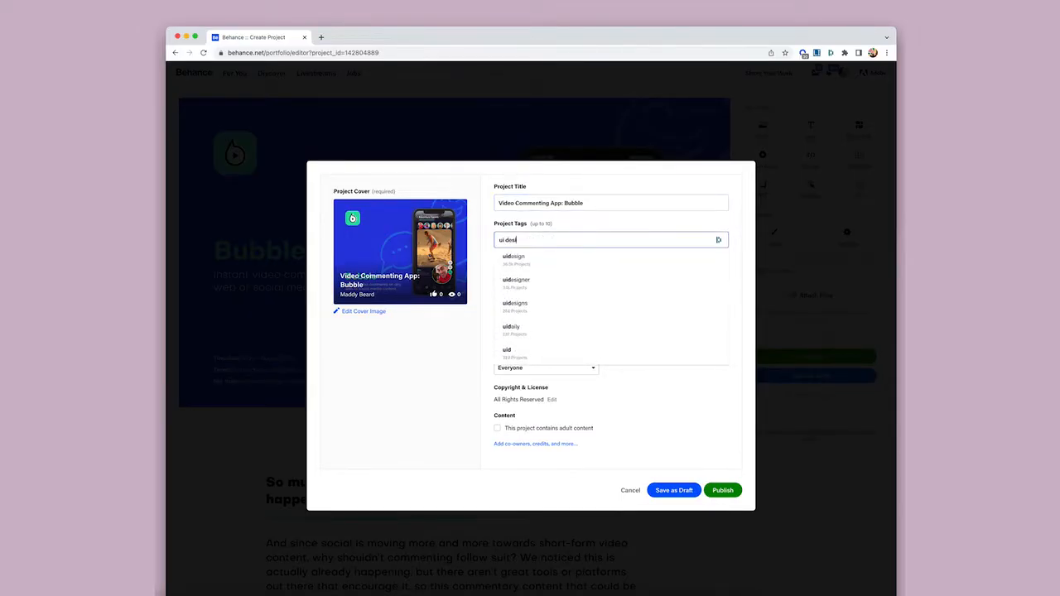
text(gn, ui/ux, product design, app design)
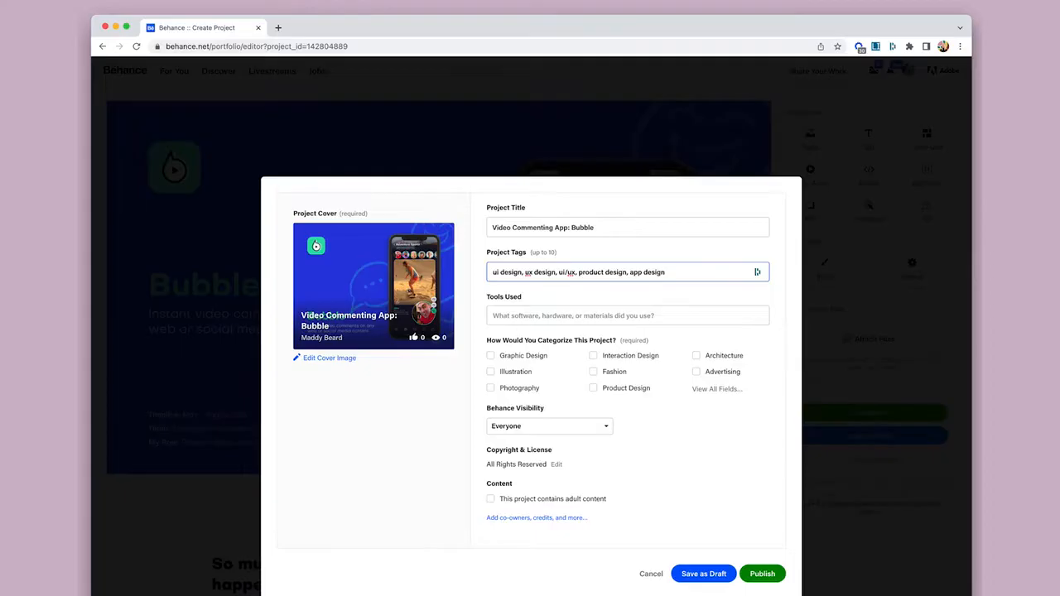
text(, adobe xd, mobile app, social media app)
key(Return)
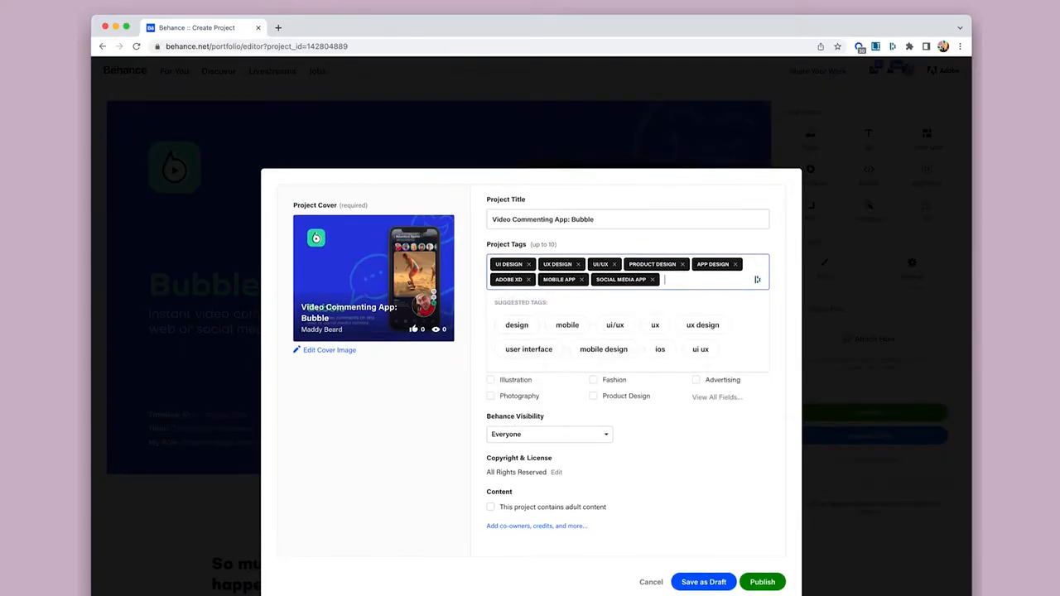
text(startup)
key(Return)
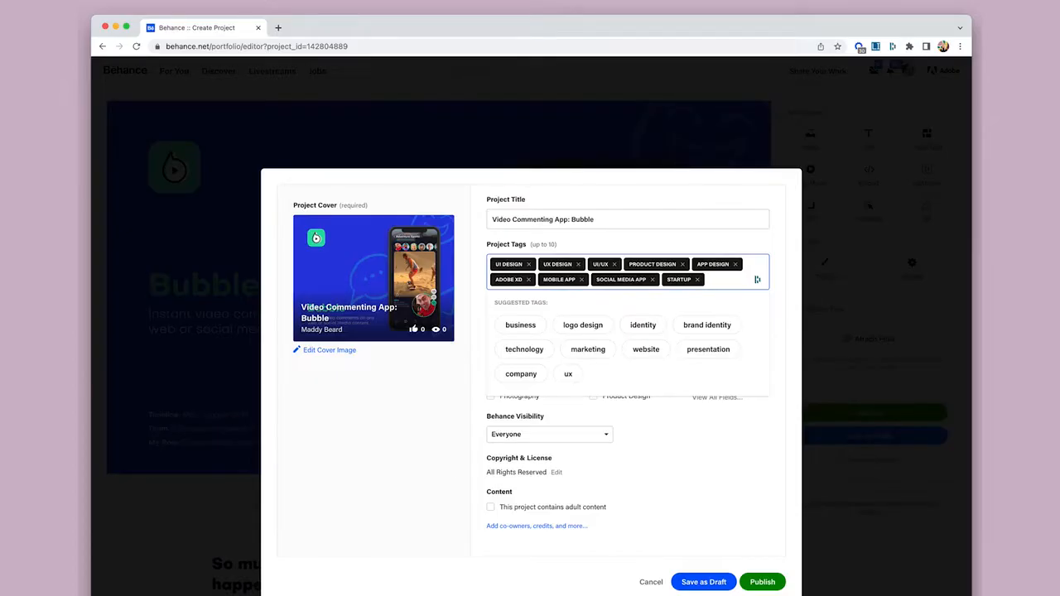
Add Adobe XD to the tools used and categorize the project under Interaction Design and Product Design.
key(Tab)
text(adobe x)
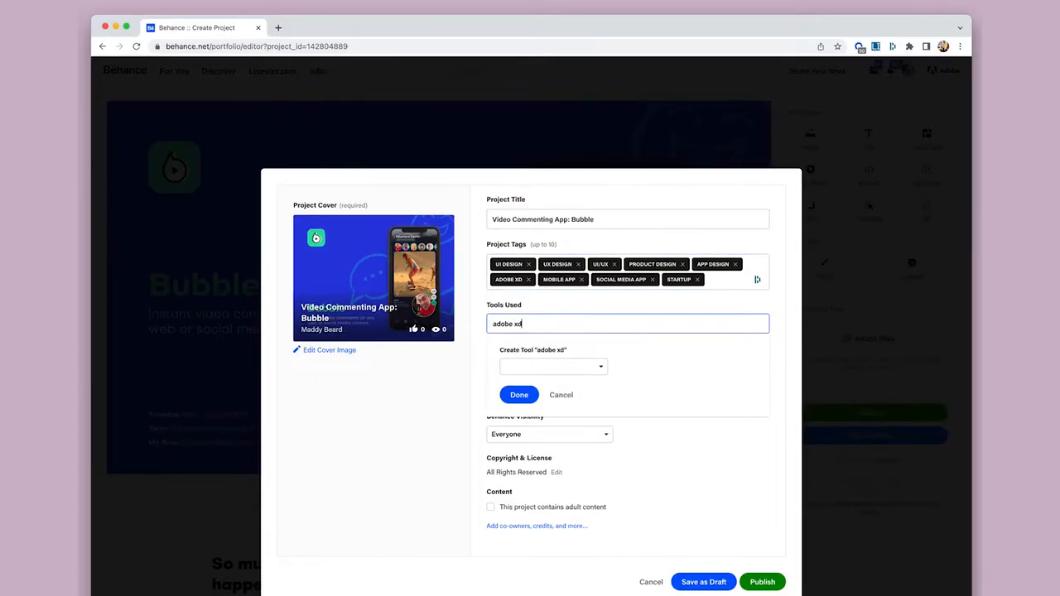
text(d)
click(533, 344)
click(595, 365)
click(601, 399)
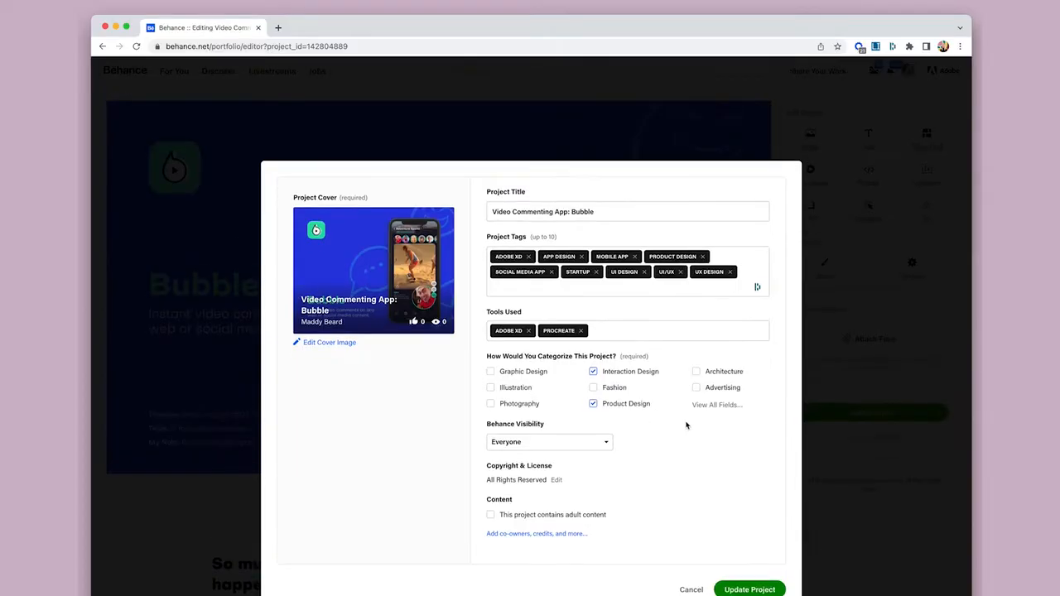
Paste the copied case study text as the project description in the extra project details and remove its trailing blank line.
click(551, 534)
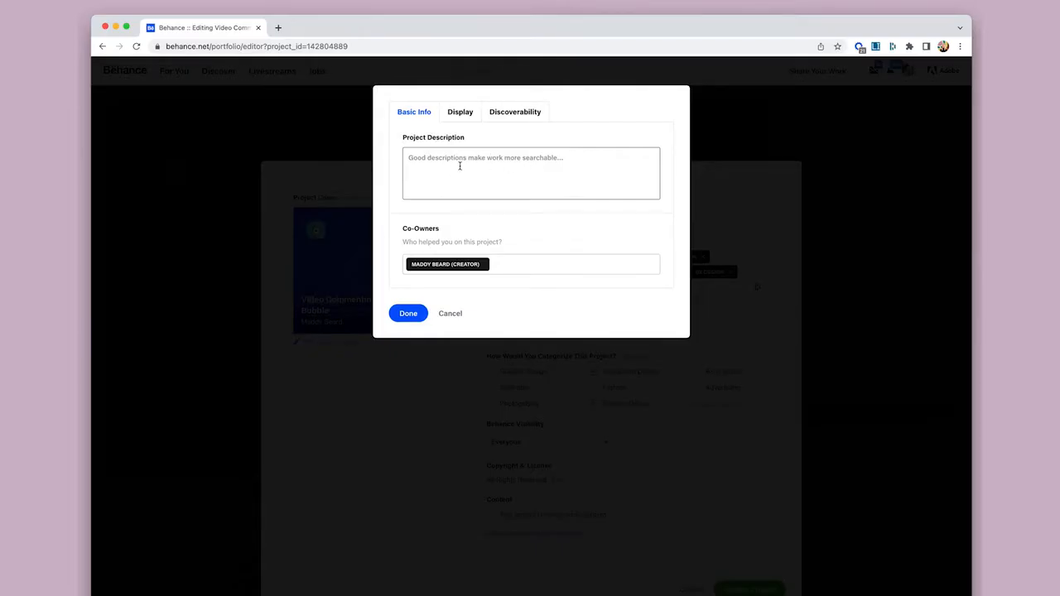
key(super+v)
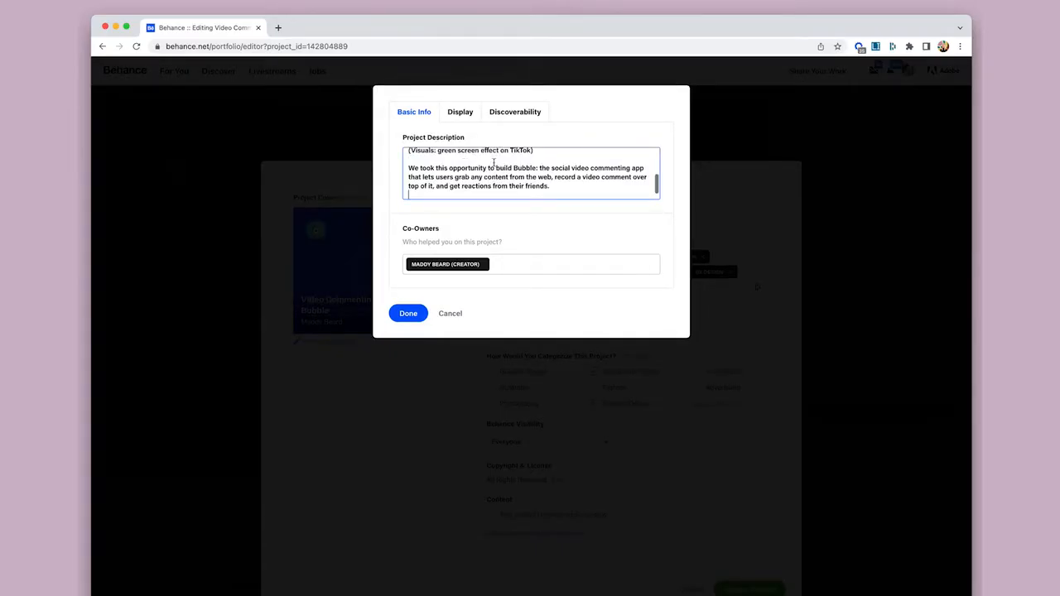
key(BackSpace)
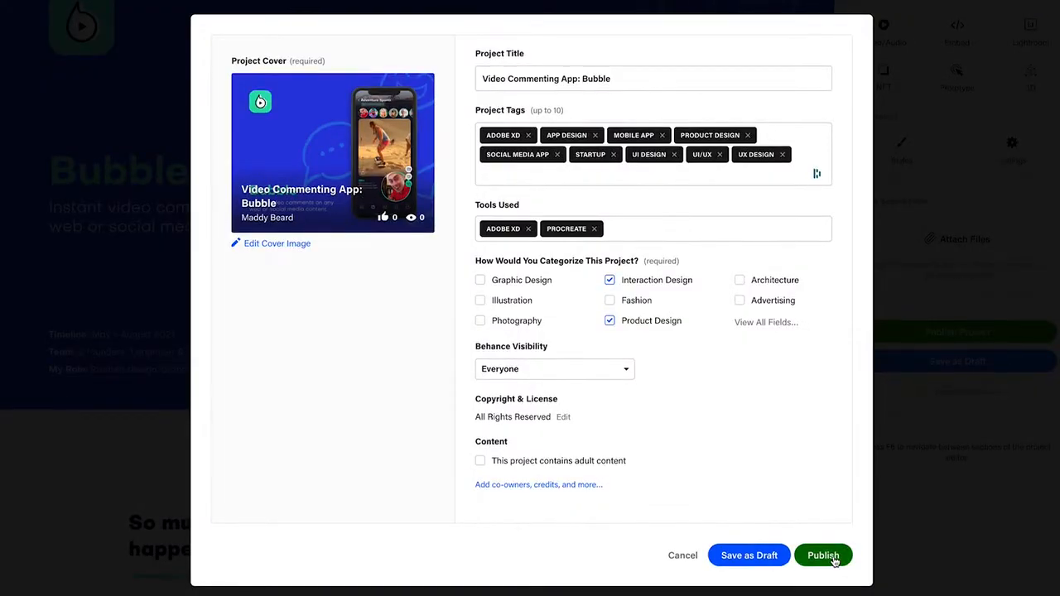
Publish the Bubble project and look through the opening sections of its live page.
click(834, 558)
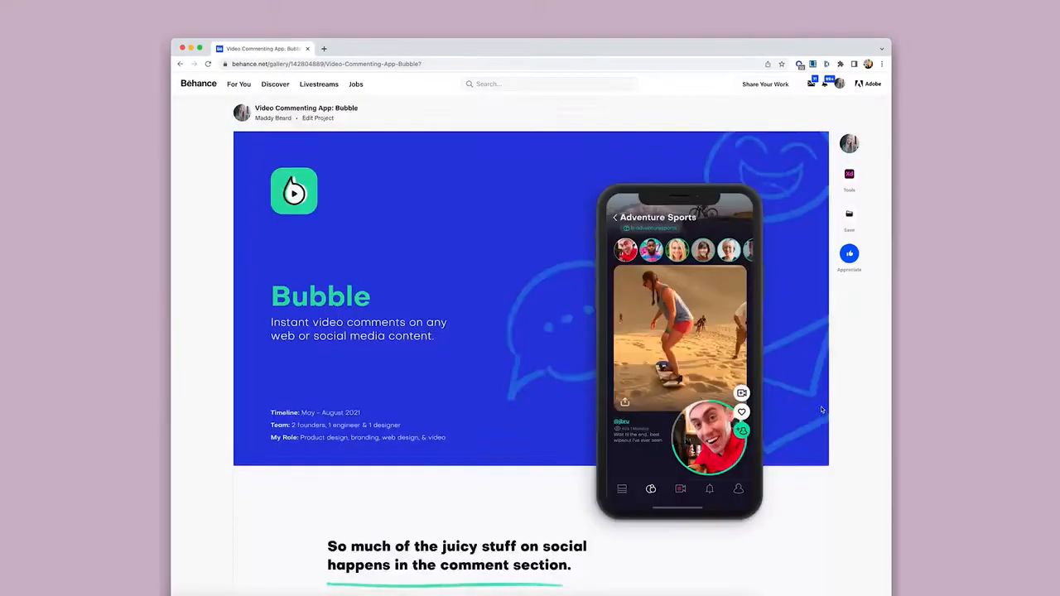
scroll(822, 409, down, 12)
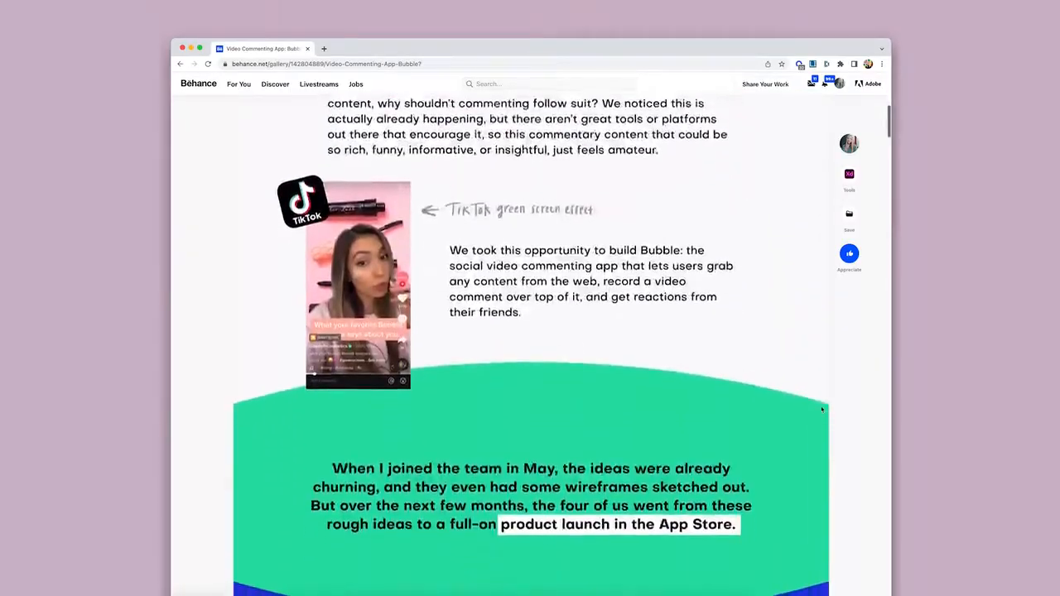
scroll(821, 409, down, 5)
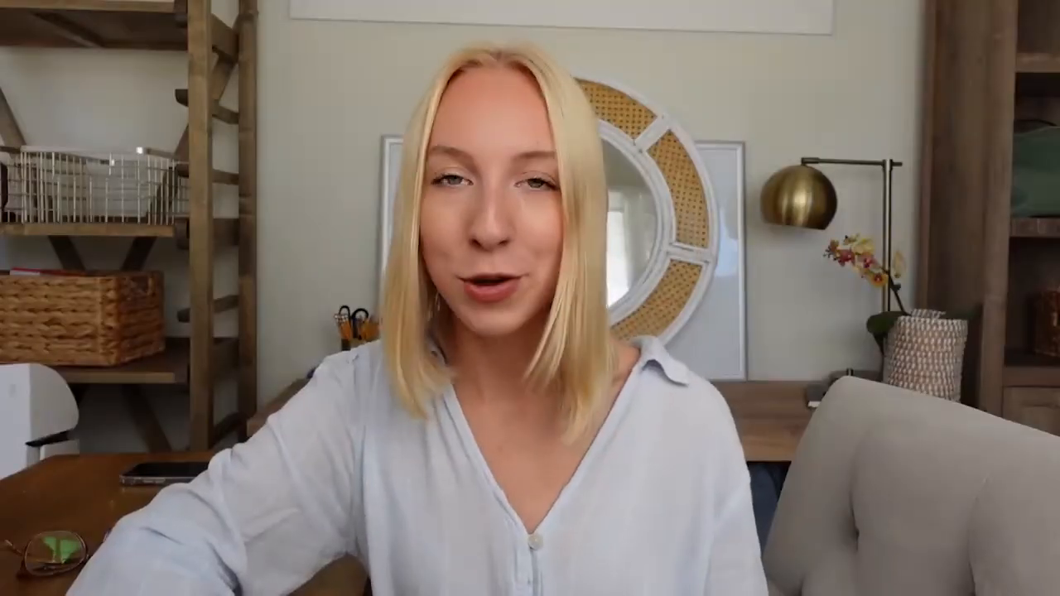